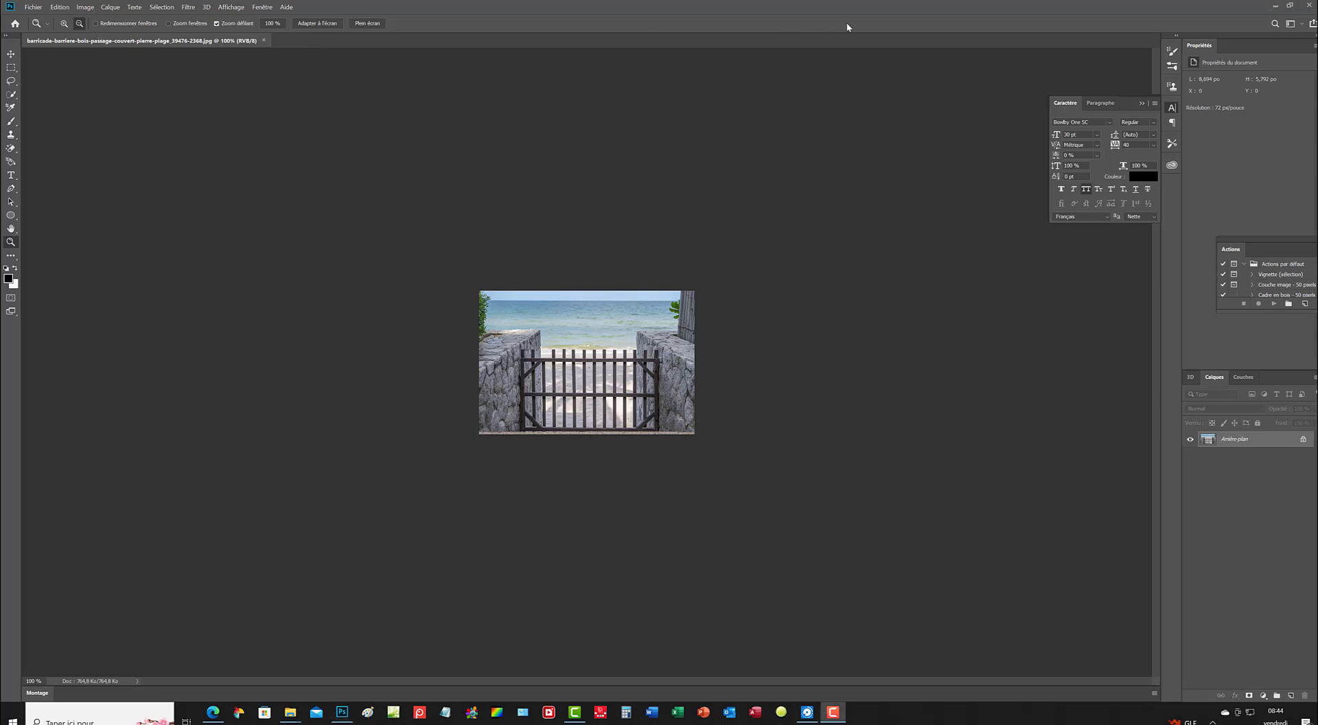
- Resize the image to 50 cm wide and 25 cm high
left_click(85, 8)
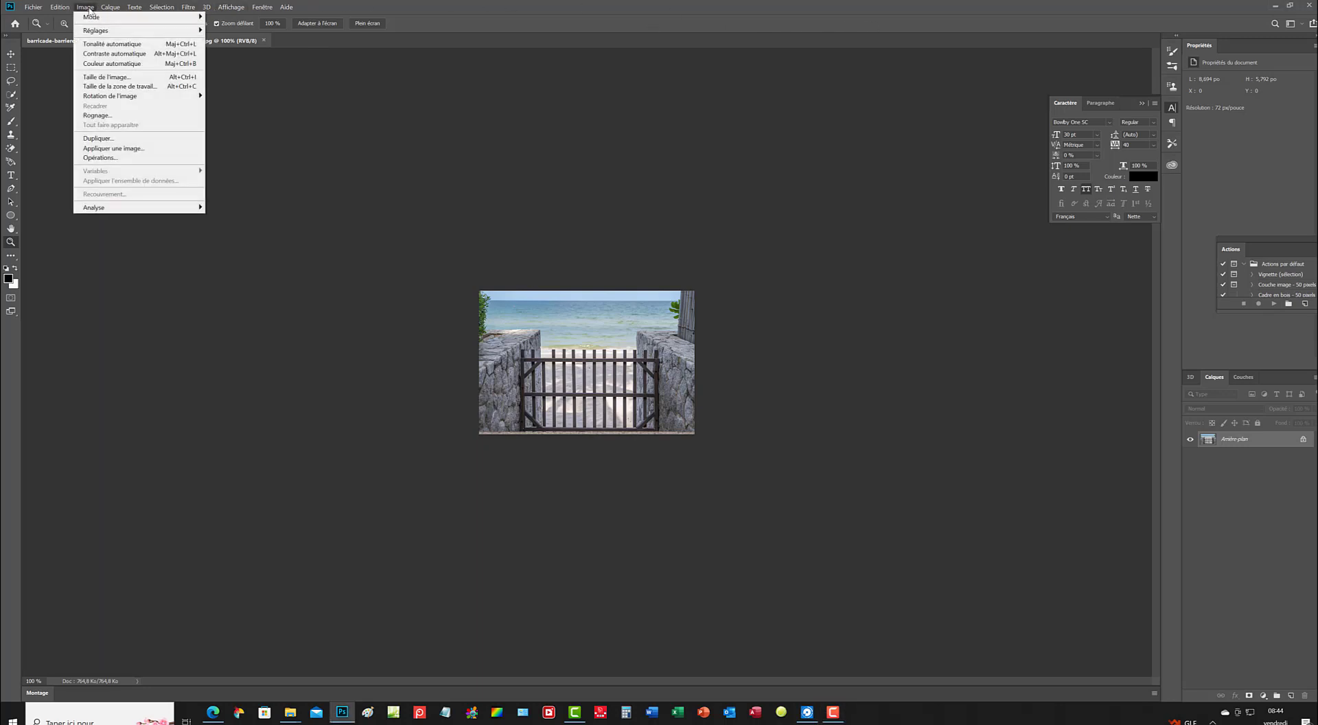
left_click(121, 78)
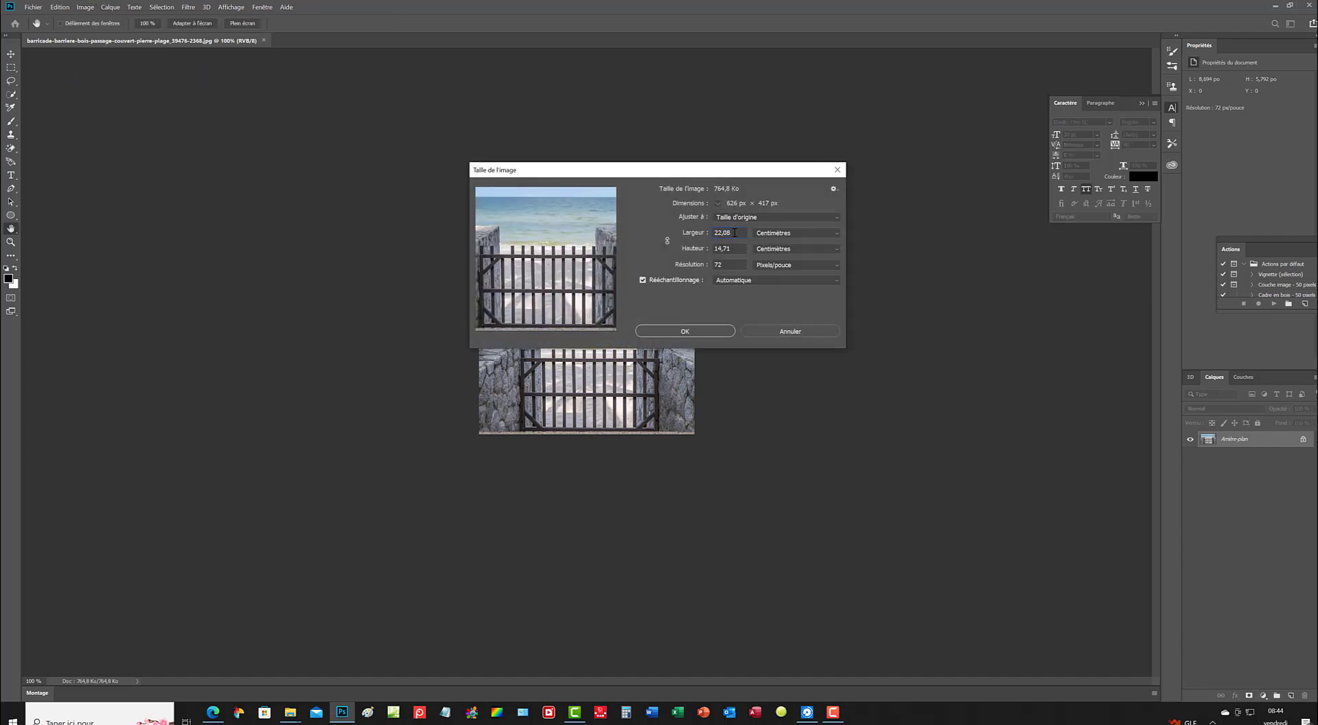
type("50")
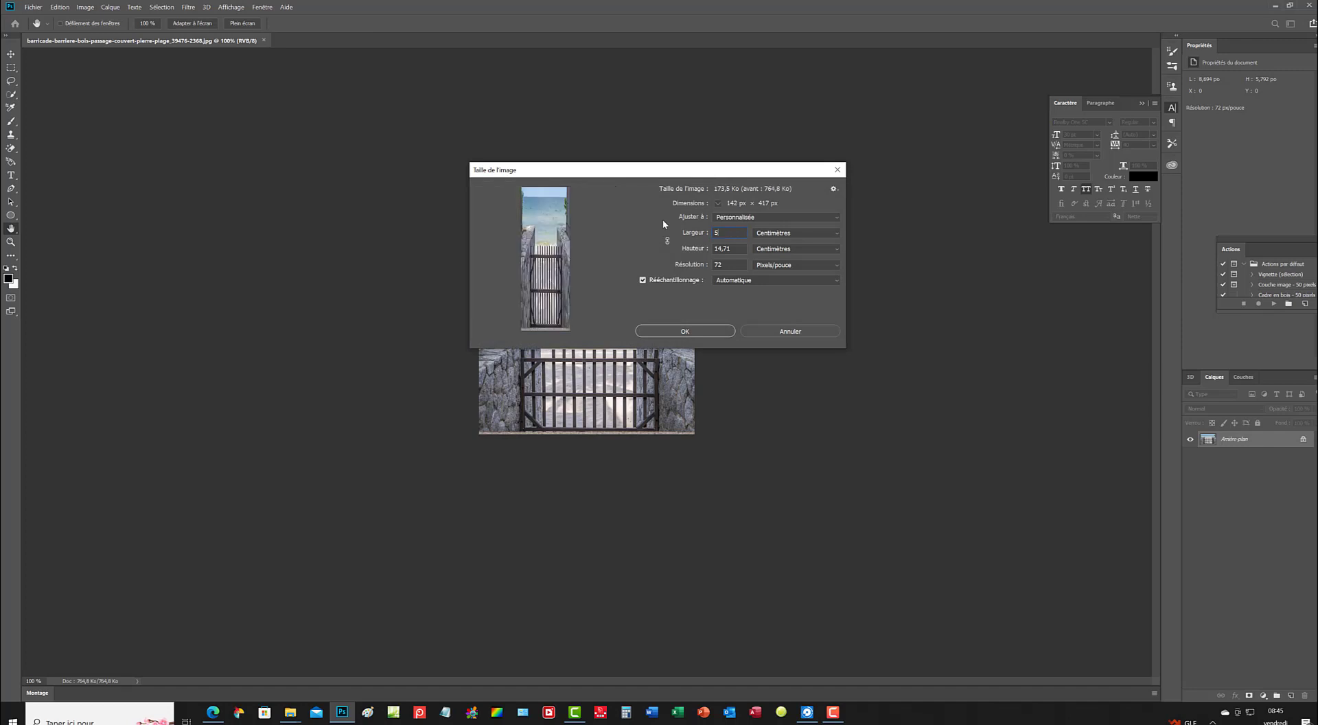
left_click(741, 250)
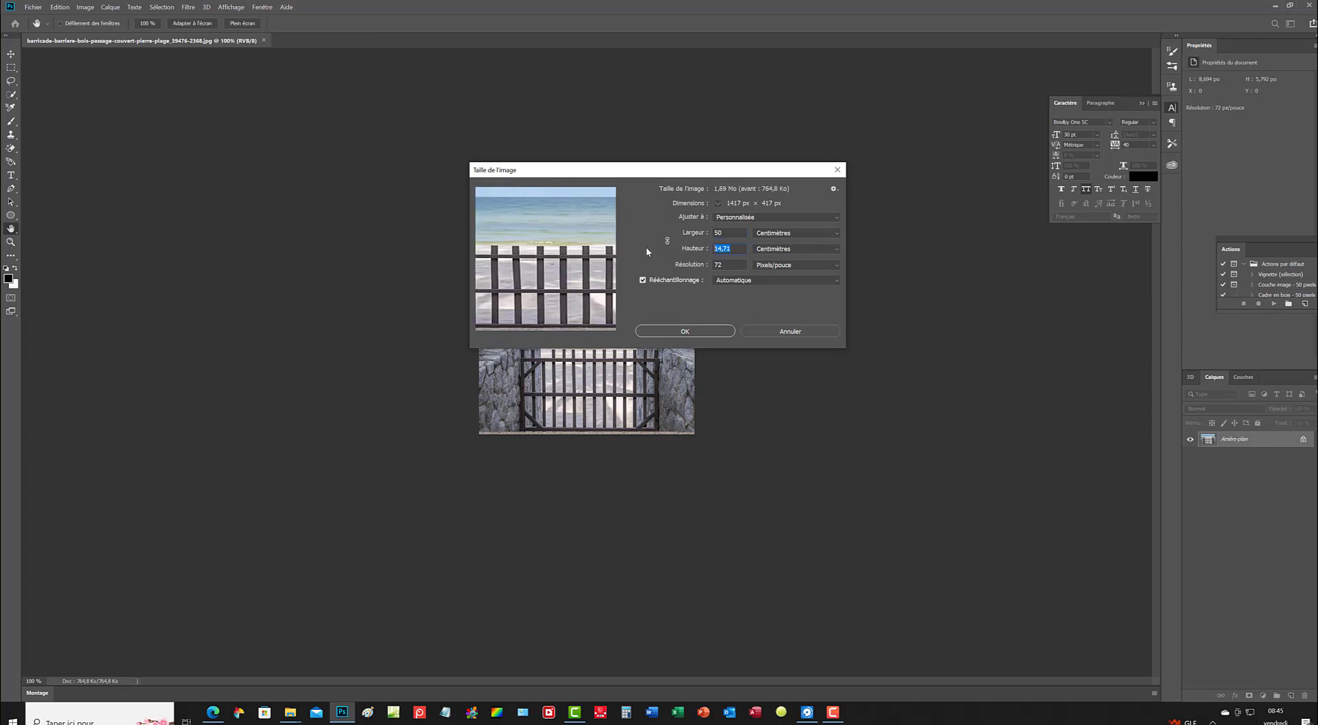
type("25")
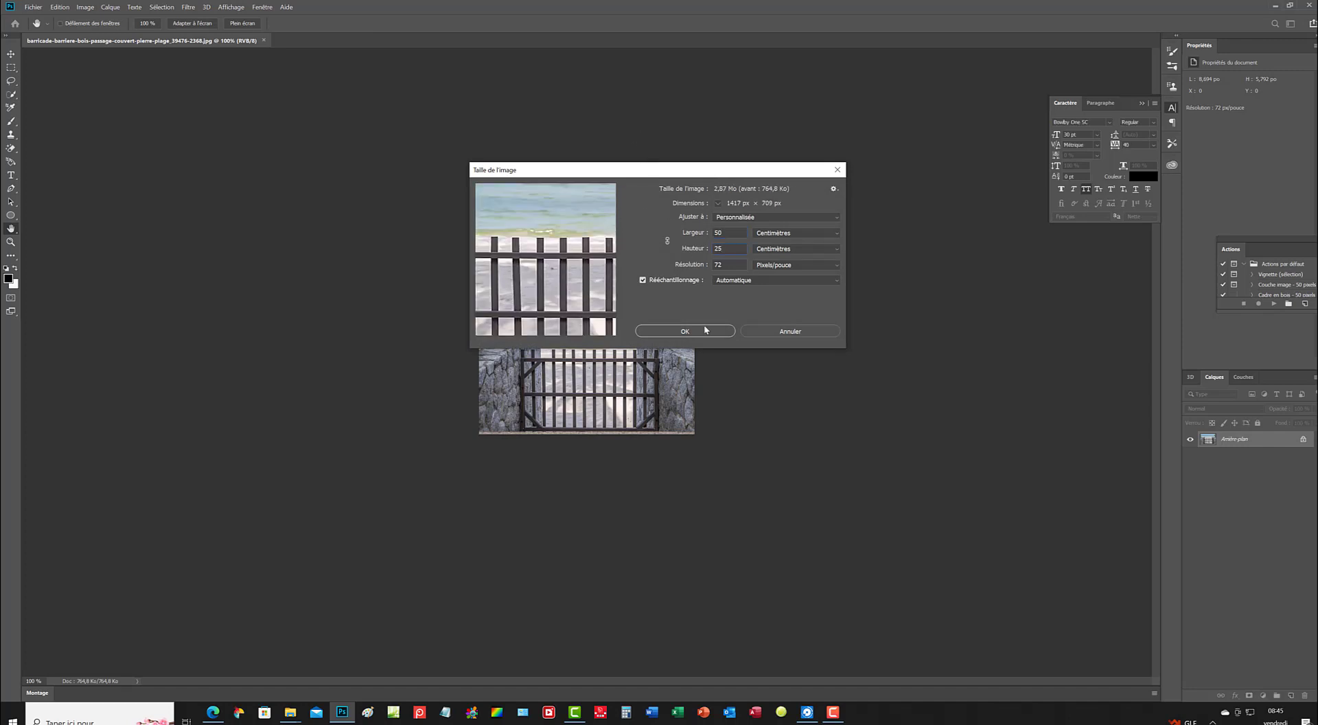
left_click(701, 332)
key("z")
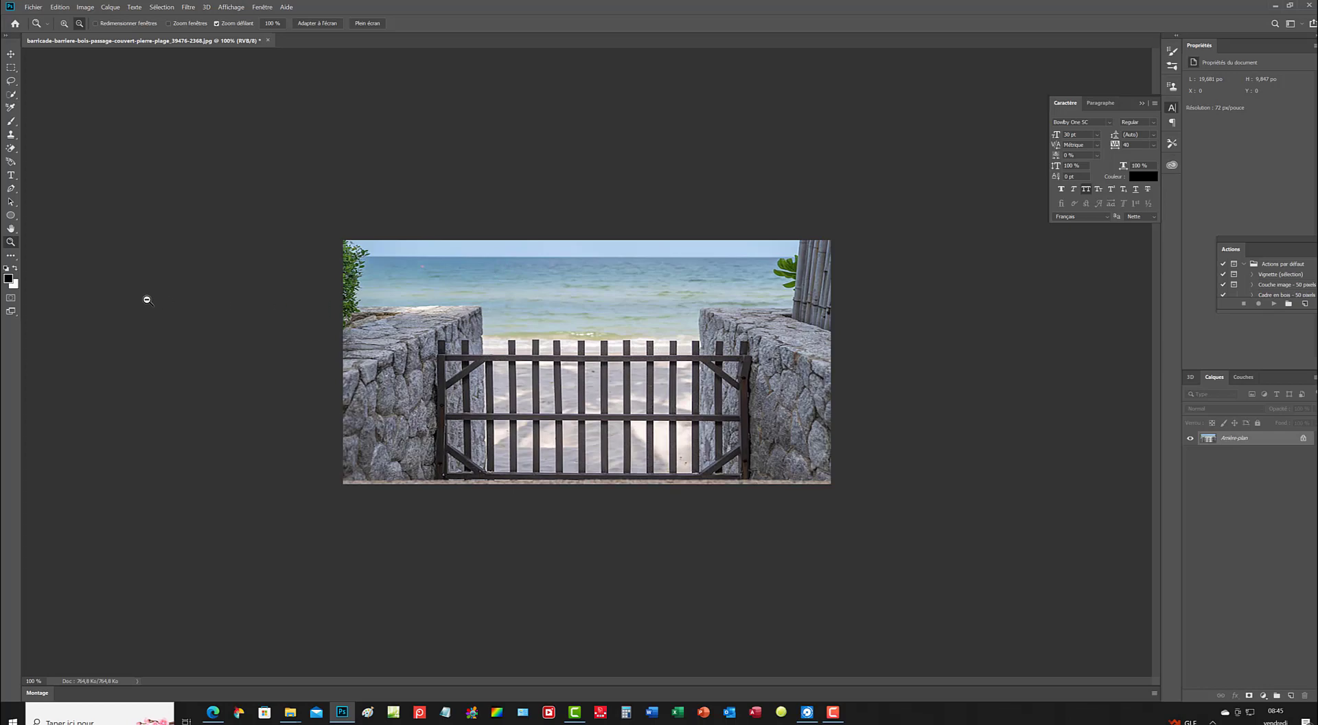
- Enter Quick Mask mode and paint over the gate's left post and top rail with a hard round brush
left_click(11, 298)
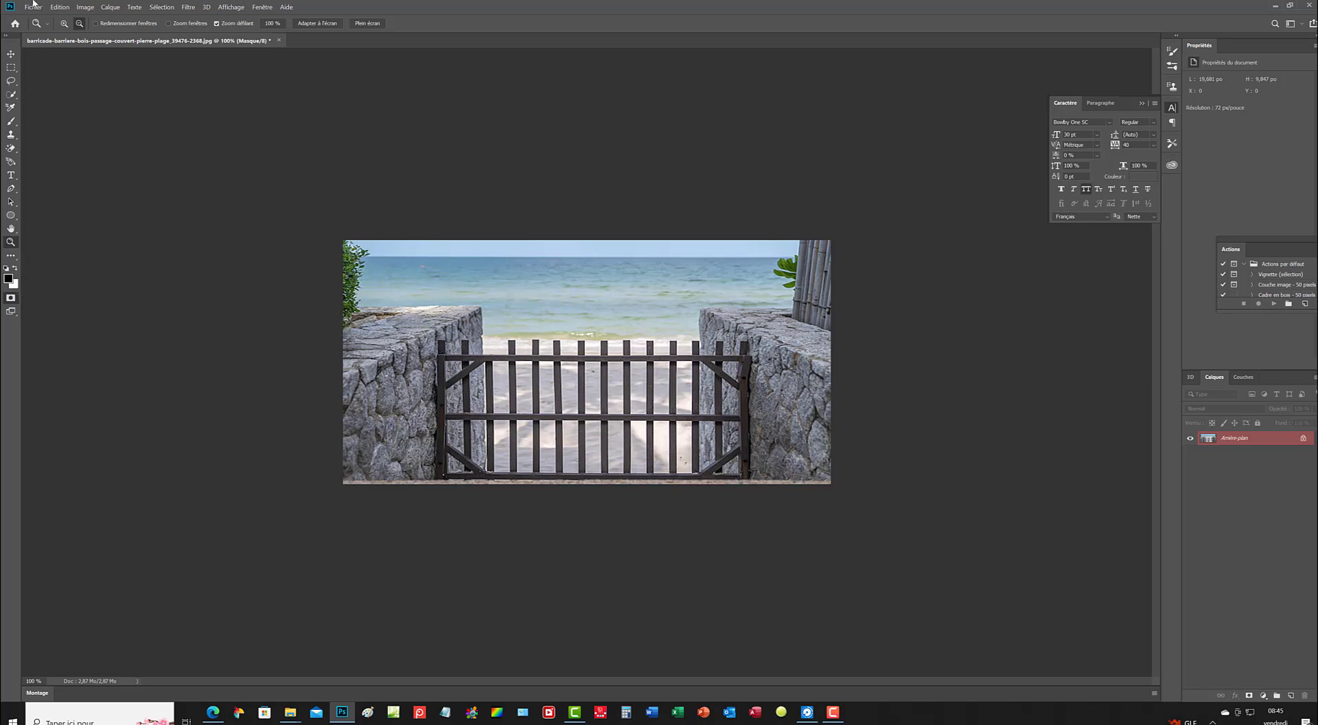
left_click(16, 123)
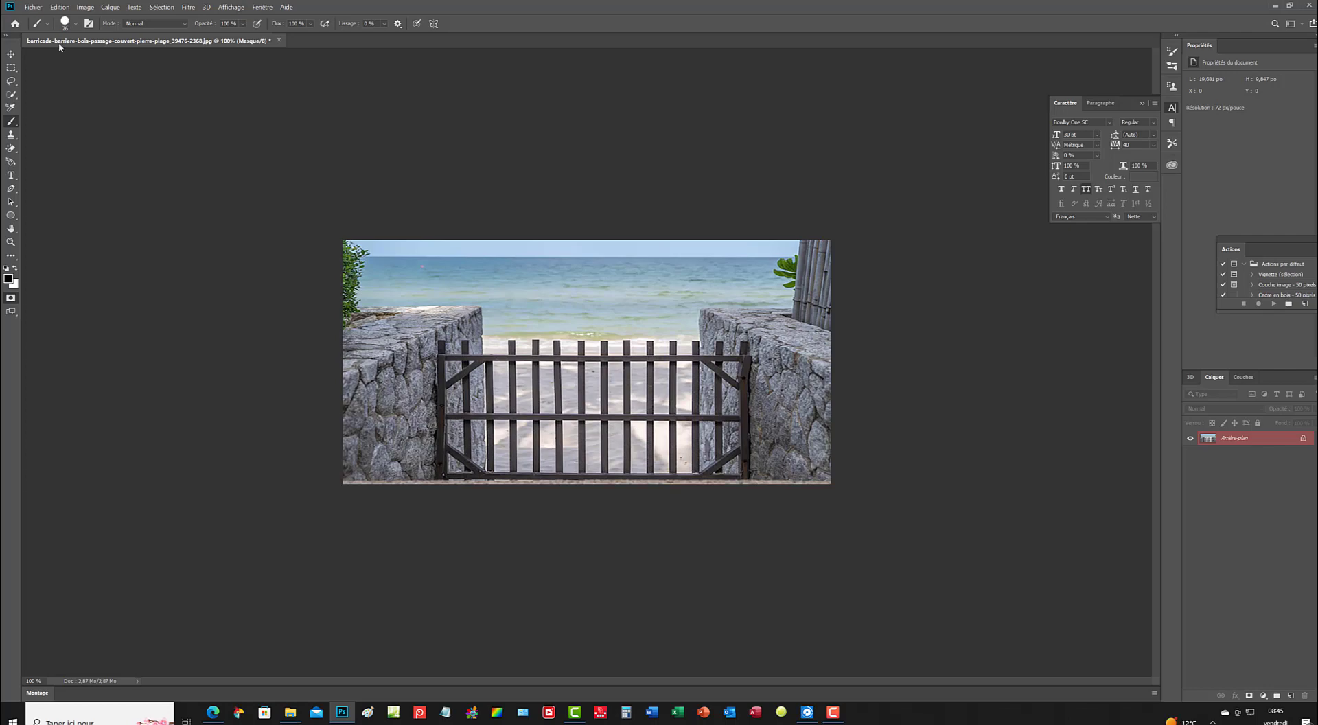
right_click(490, 299)
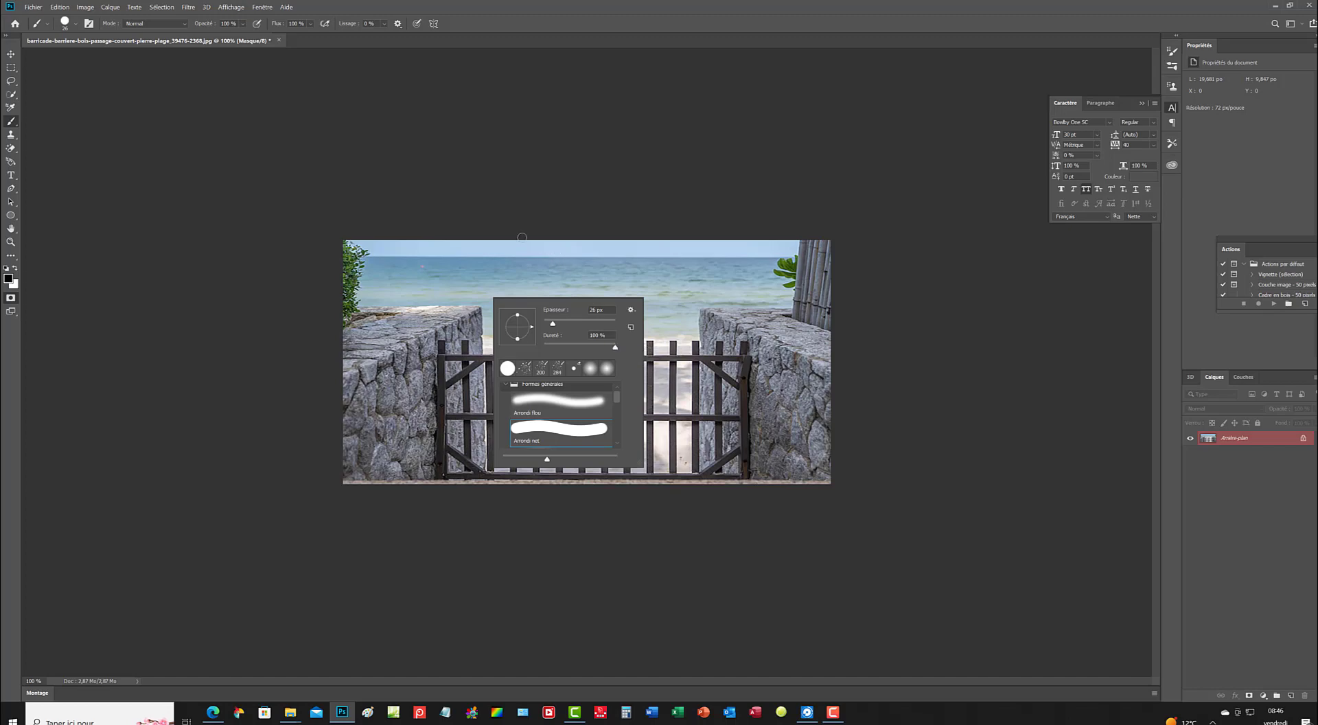
right_click(480, 220)
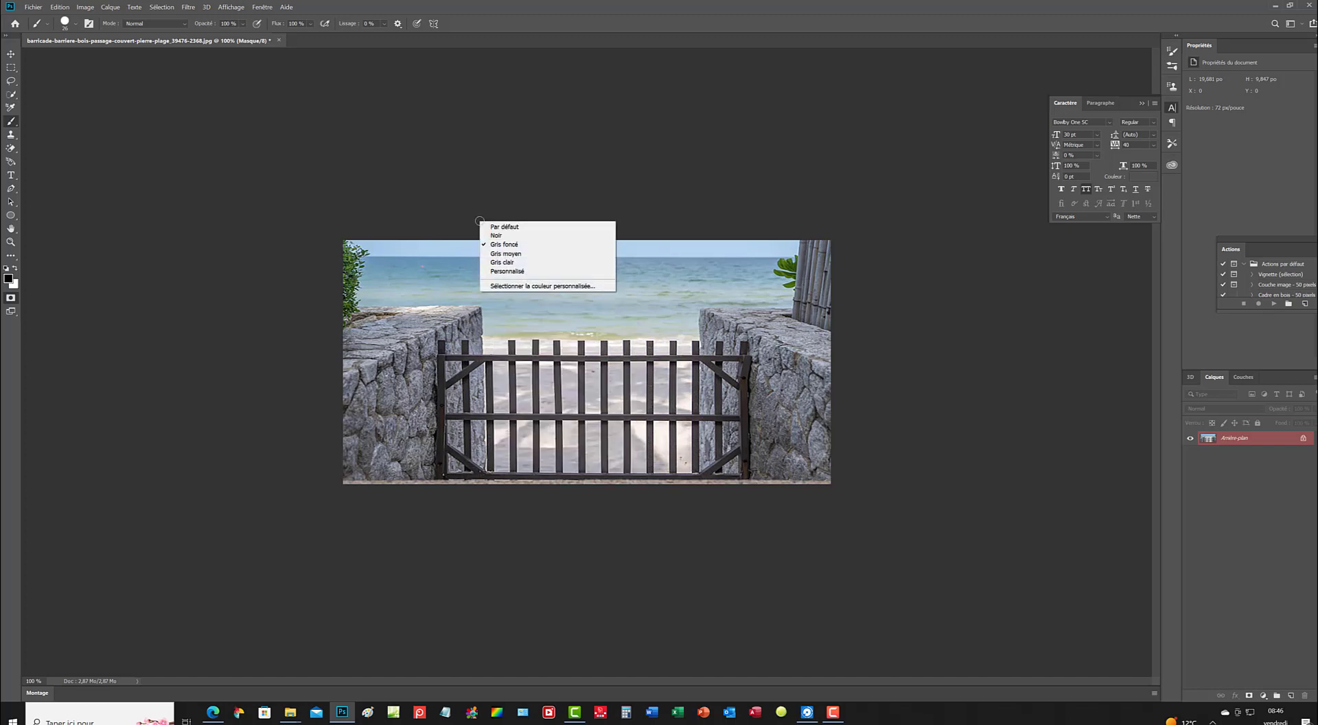
left_click(441, 345)
mouse_move(441, 343)
left_mouse_down()
mouse_move(441, 482)
mouse_move(443, 341)
mouse_move(447, 358)
mouse_move(591, 357)
mouse_move(516, 356)
left_mouse_up()
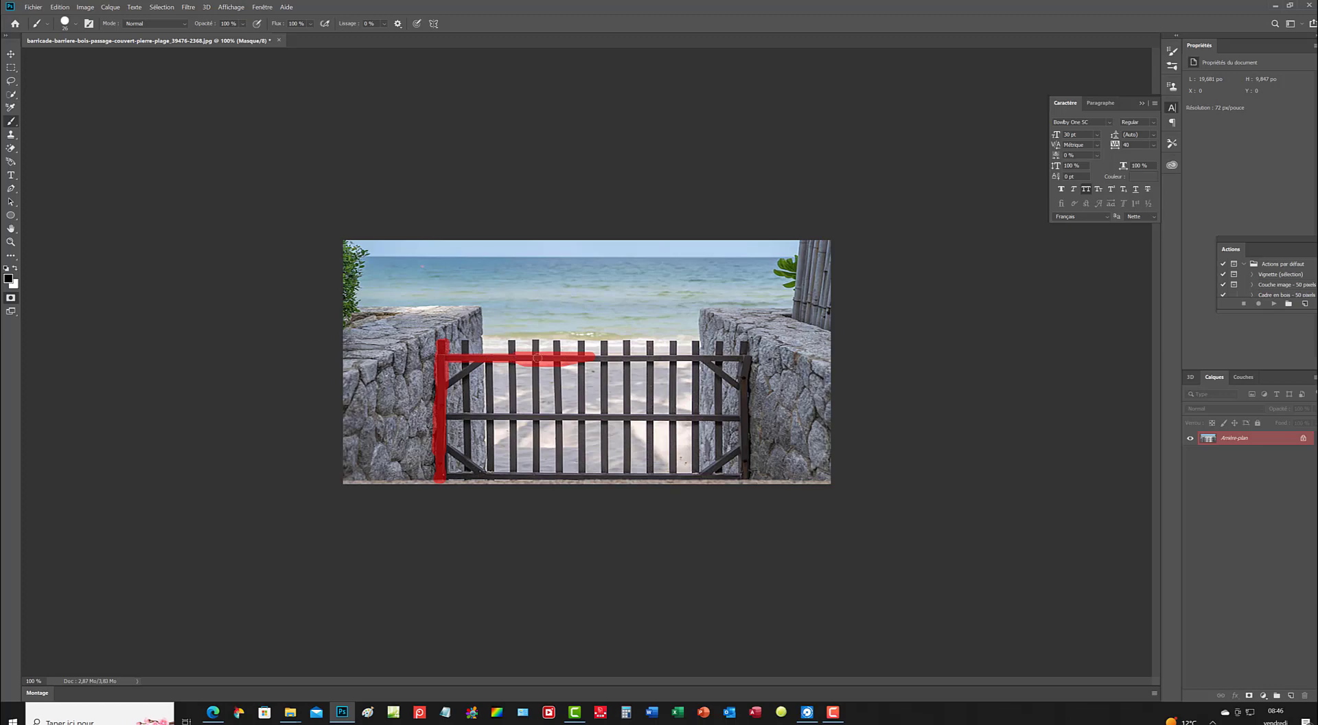
mouse_move(601, 358)
left_mouse_down()
mouse_move(748, 357)
mouse_move(653, 356)
left_mouse_up()
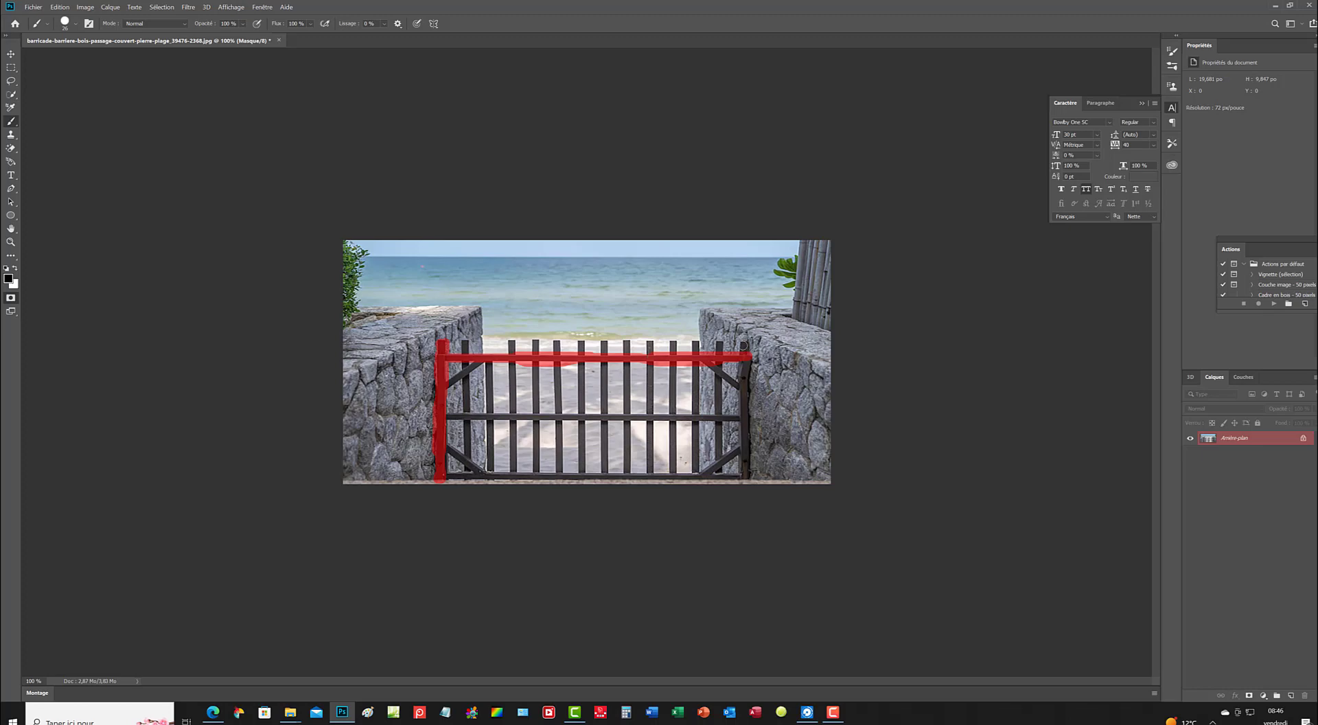
- Paint the mask over the picket tips above the gate's top rail
mouse_move(743, 345)
left_mouse_down()
mouse_move(745, 356)
mouse_move(695, 342)
mouse_move(695, 354)
left_mouse_up()
mouse_move(673, 355)
left_mouse_down()
mouse_move(649, 337)
mouse_move(581, 341)
left_mouse_up()
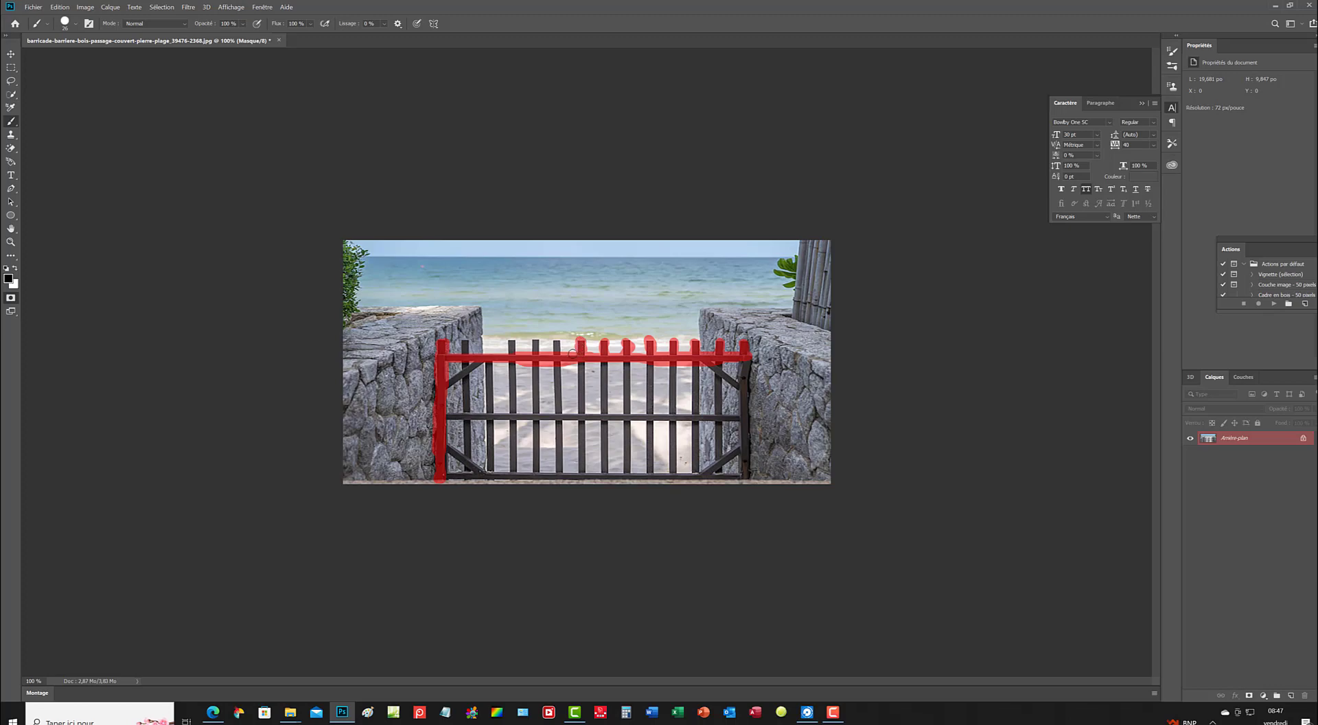
left_click_drag(557, 348, 556, 336)
left_click_drag(511, 352, 510, 342)
- Mask the rest of the gate frame: corner braces, right post, outer pickets, bottom rail and middle rail
mouse_move(463, 360)
left_mouse_down()
mouse_move(466, 388)
mouse_move(455, 378)
mouse_move(482, 361)
left_mouse_up()
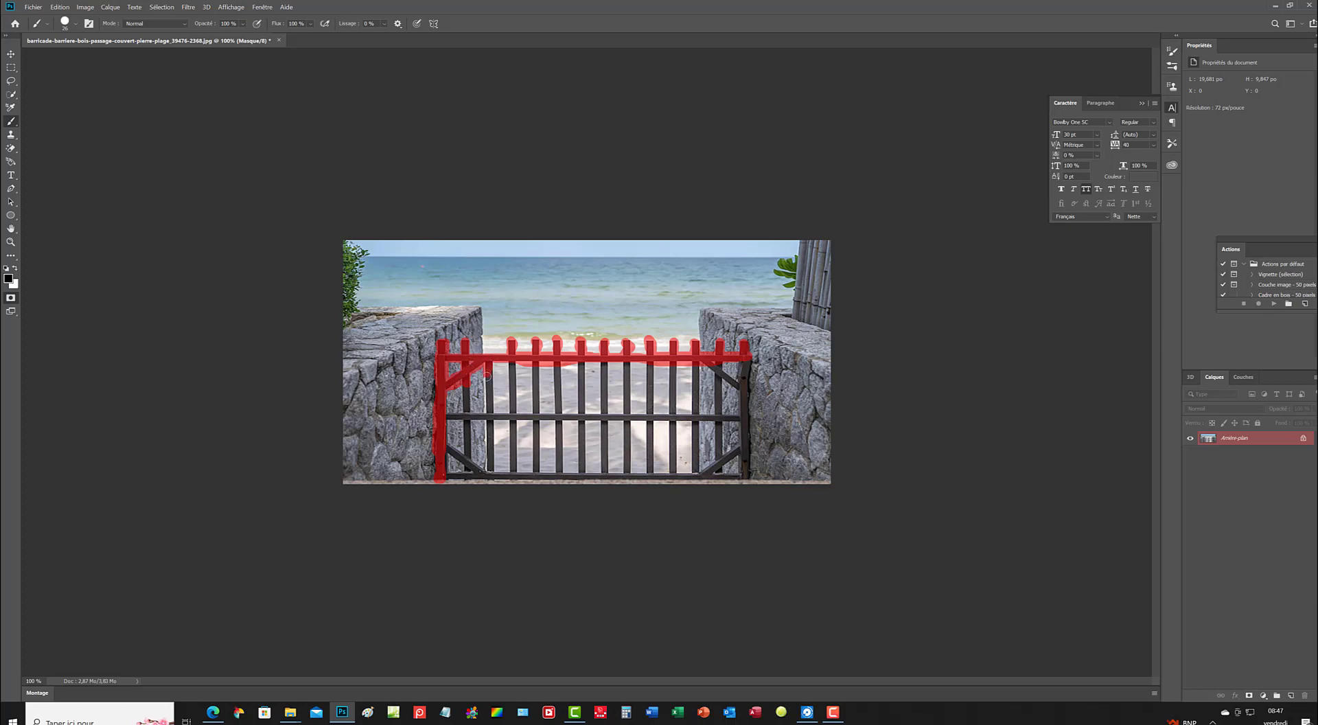
mouse_move(491, 397)
left_mouse_down()
mouse_move(491, 419)
mouse_move(490, 394)
left_mouse_up()
mouse_move(467, 390)
left_mouse_down()
mouse_move(468, 417)
mouse_move(450, 416)
mouse_move(466, 422)
mouse_move(469, 473)
mouse_move(446, 478)
mouse_move(747, 475)
mouse_move(744, 347)
mouse_move(747, 470)
mouse_move(739, 453)
mouse_move(697, 476)
mouse_move(721, 457)
mouse_move(718, 348)
mouse_move(720, 409)
mouse_move(729, 379)
mouse_move(743, 389)
mouse_move(696, 397)
mouse_move(697, 457)
left_mouse_up()
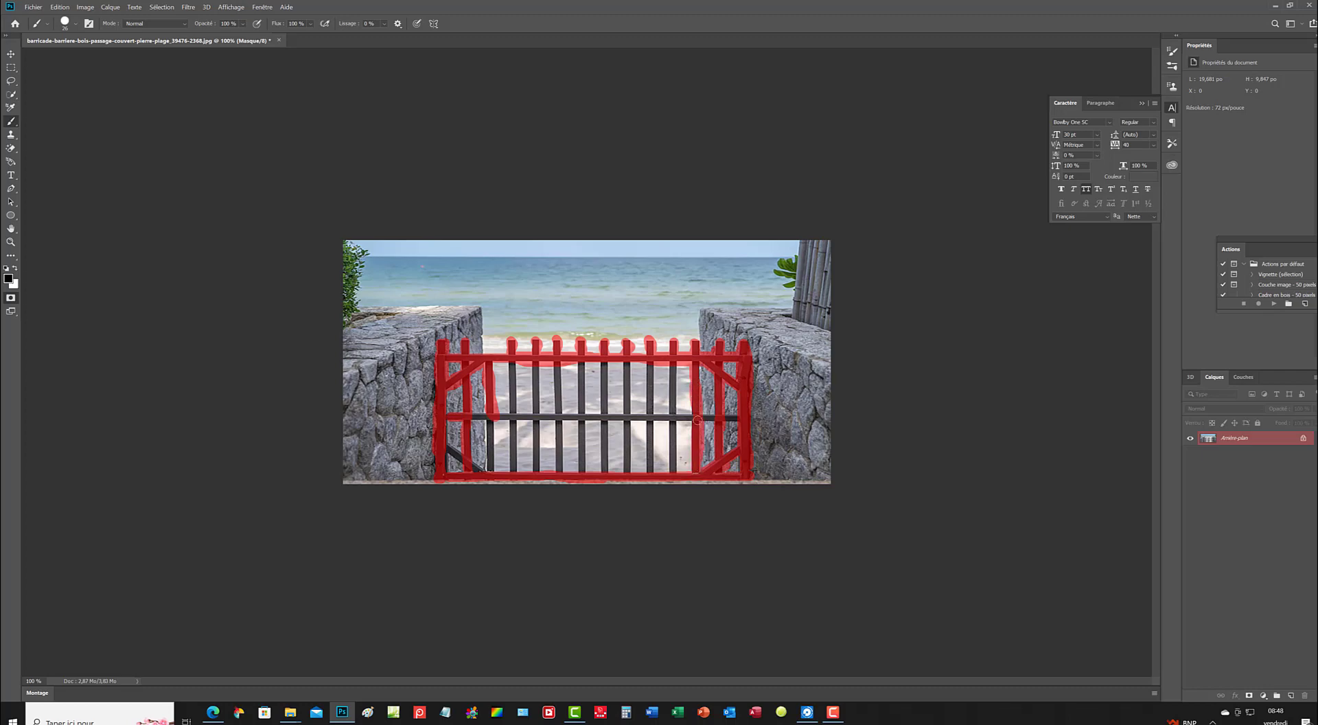
mouse_move(704, 419)
left_mouse_down()
mouse_move(746, 417)
mouse_move(472, 416)
left_mouse_up()
mouse_move(606, 421)
left_mouse_down()
mouse_move(489, 418)
mouse_move(494, 474)
mouse_move(486, 412)
mouse_move(467, 449)
mouse_move(445, 447)
mouse_move(497, 475)
mouse_move(473, 465)
mouse_move(448, 476)
mouse_move(446, 390)
left_mouse_up()
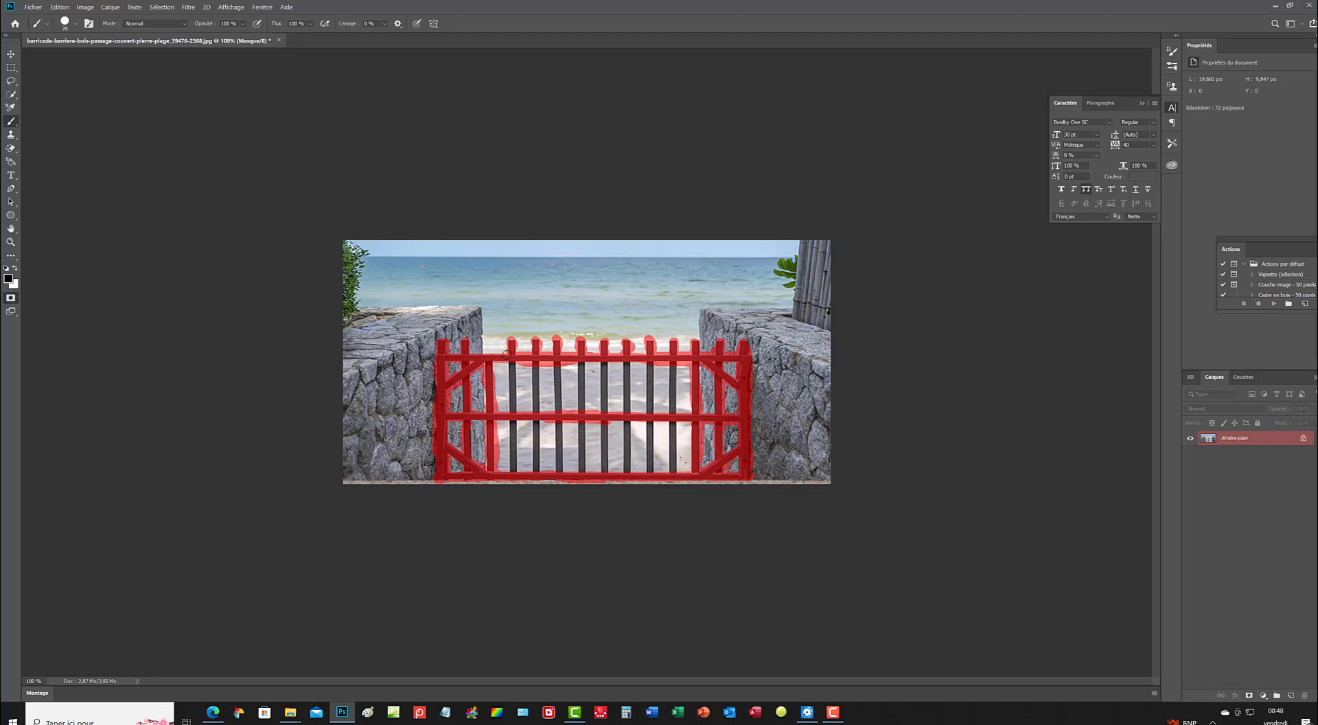
- Paint the mask over the remaining vertical pickets between the rails and touch up the gate's lower right corner
mouse_move(518, 359)
left_mouse_down()
mouse_move(514, 403)
mouse_move(508, 360)
mouse_move(515, 469)
left_mouse_up()
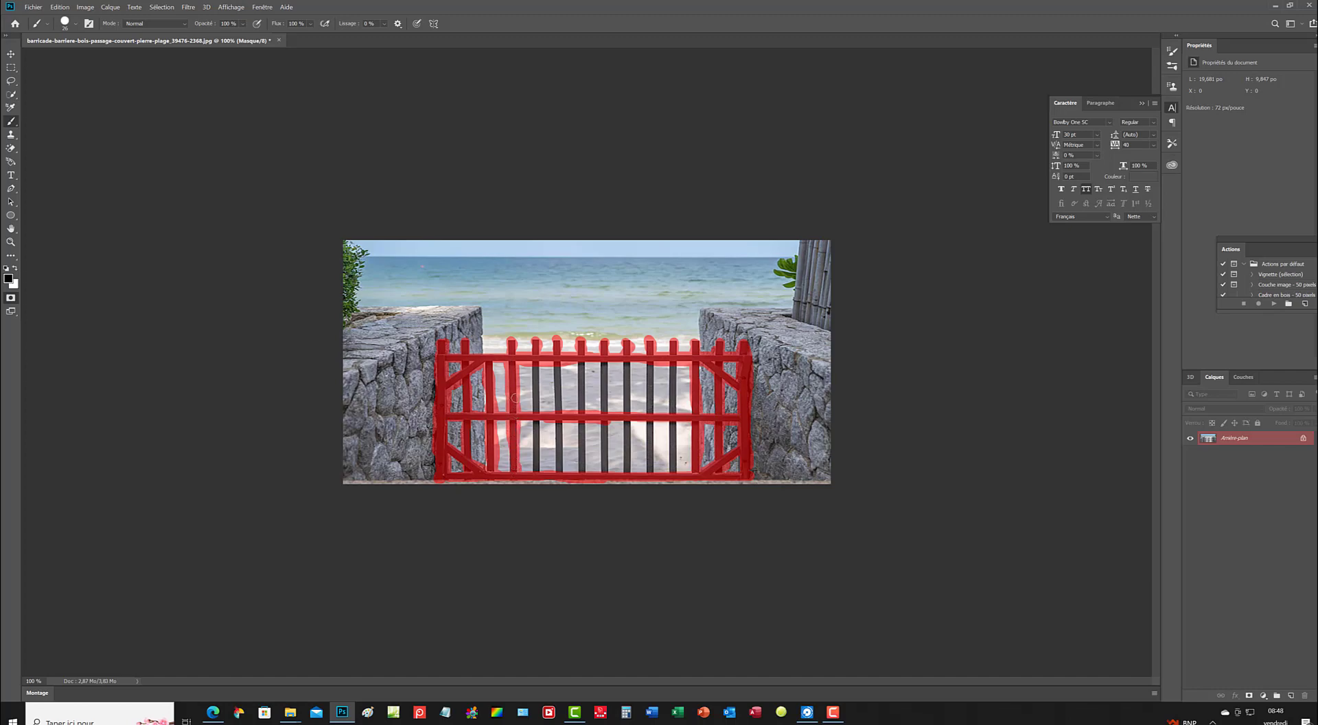
left_click_drag(534, 352, 538, 474)
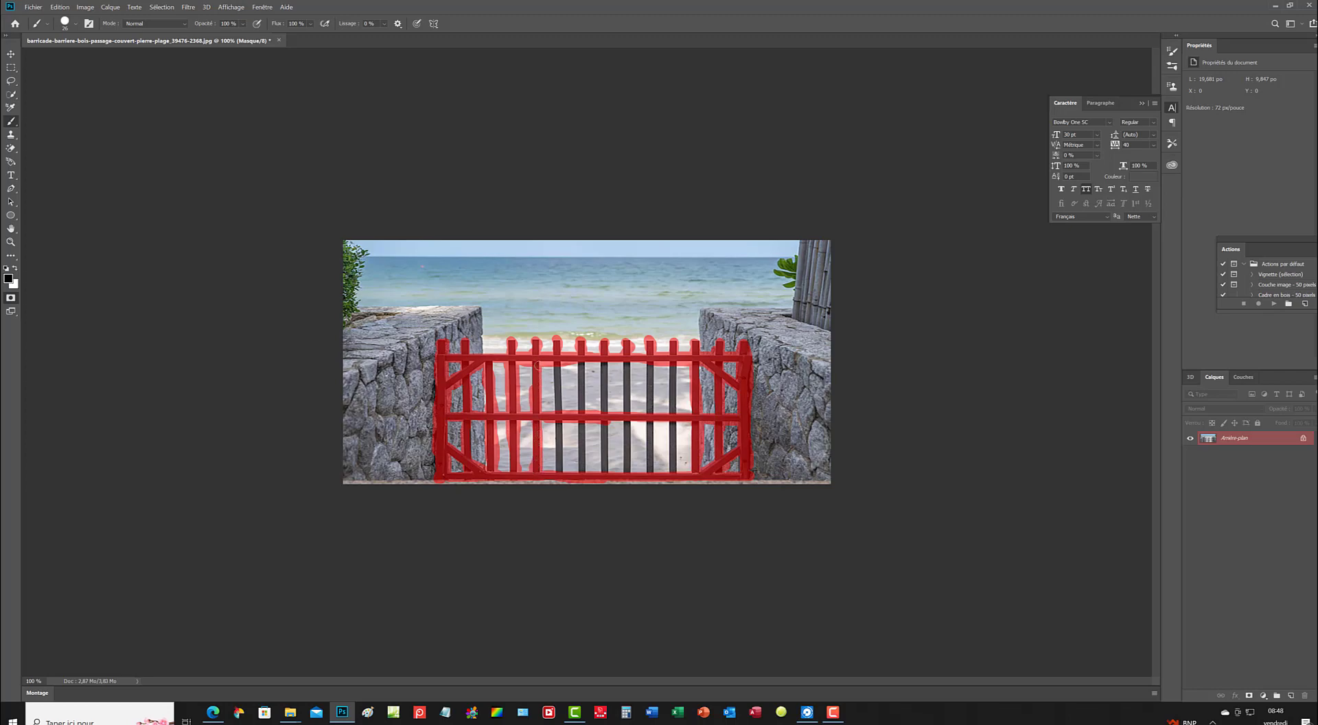
left_click_drag(558, 359, 564, 475)
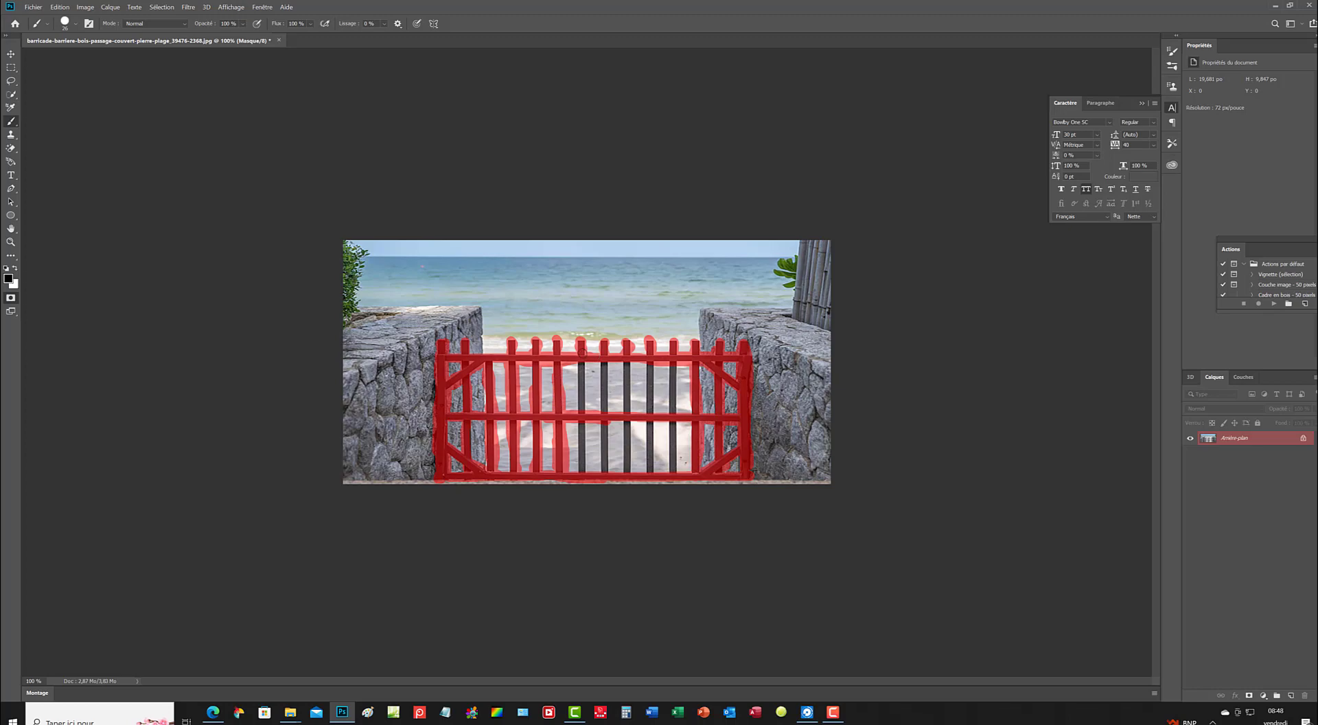
mouse_move(582, 366)
left_mouse_down()
mouse_move(584, 467)
mouse_move(578, 393)
mouse_move(586, 399)
mouse_move(605, 365)
mouse_move(605, 467)
left_mouse_up()
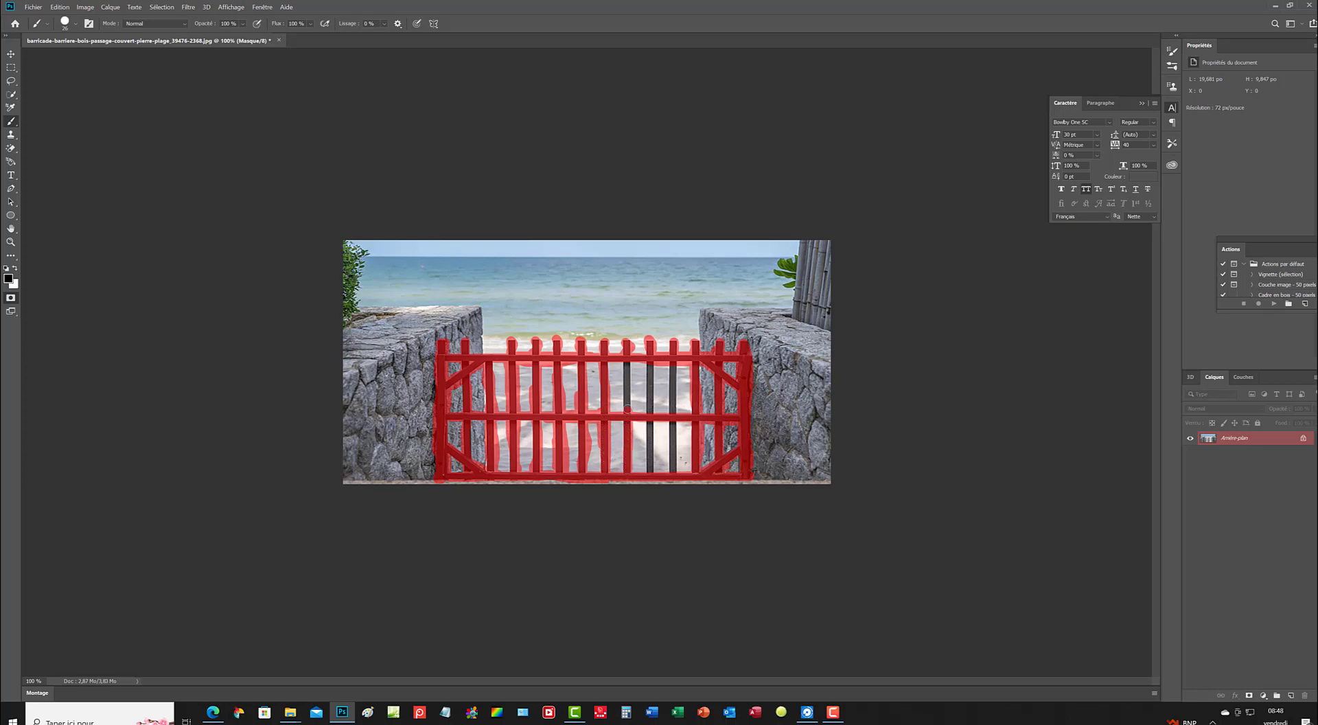
mouse_move(628, 409)
left_mouse_down()
mouse_move(624, 352)
mouse_move(650, 363)
mouse_move(652, 476)
mouse_move(649, 352)
left_mouse_up()
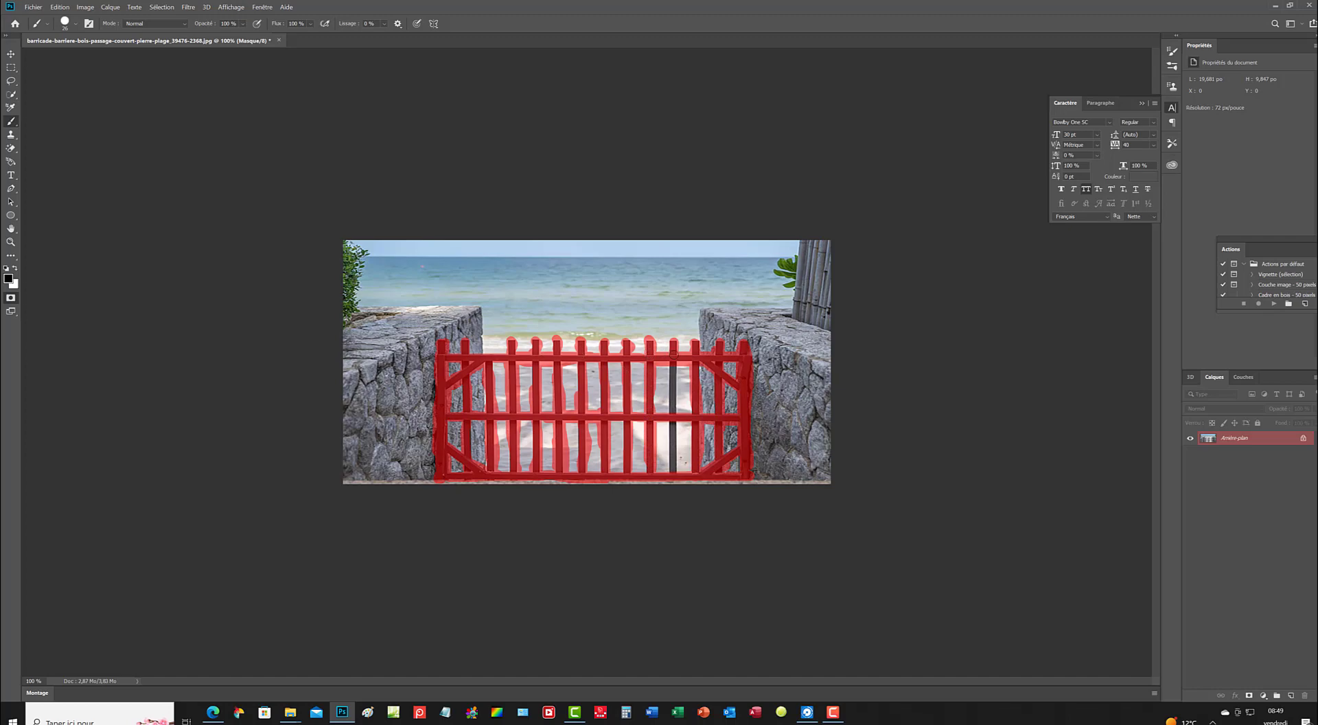
mouse_move(675, 361)
left_mouse_down()
mouse_move(674, 393)
mouse_move(670, 364)
mouse_move(673, 478)
mouse_move(674, 394)
mouse_move(678, 480)
left_mouse_up()
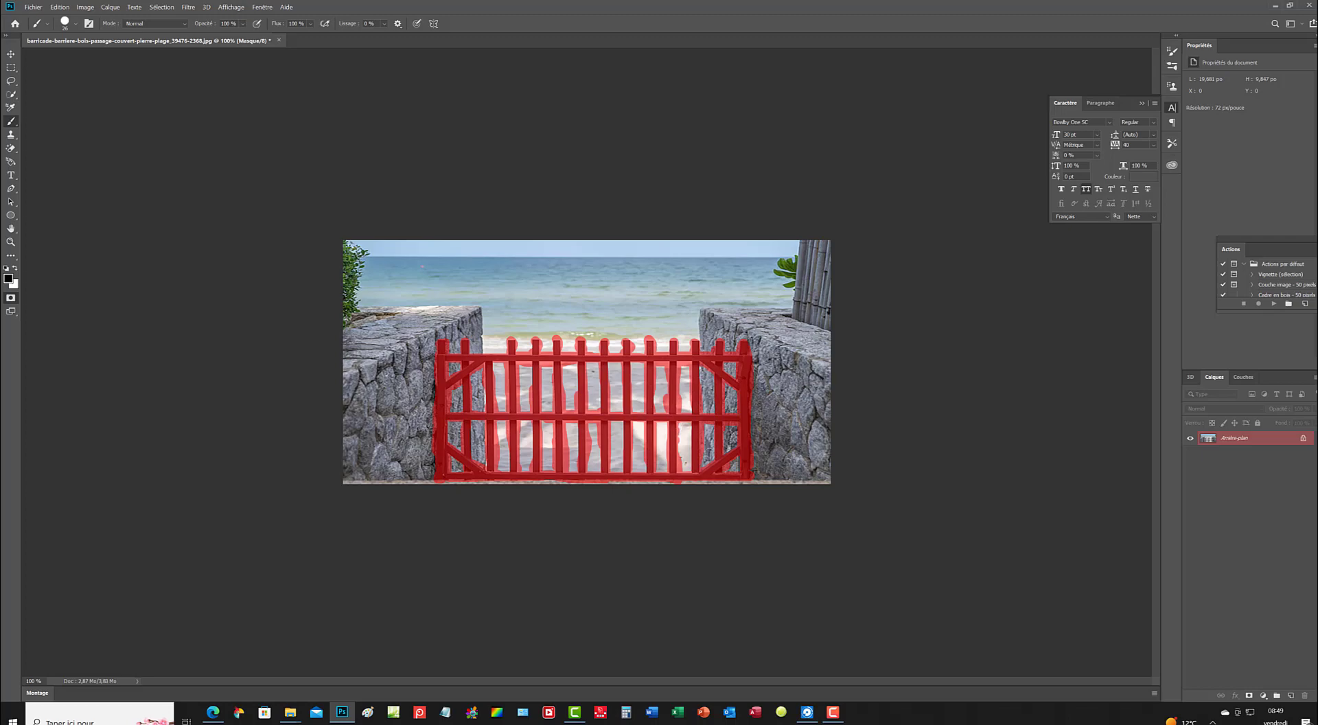
left_click_drag(743, 467, 752, 472)
- Leave Quick Mask mode and invert the selection so that only the gate is selected
left_click(11, 299)
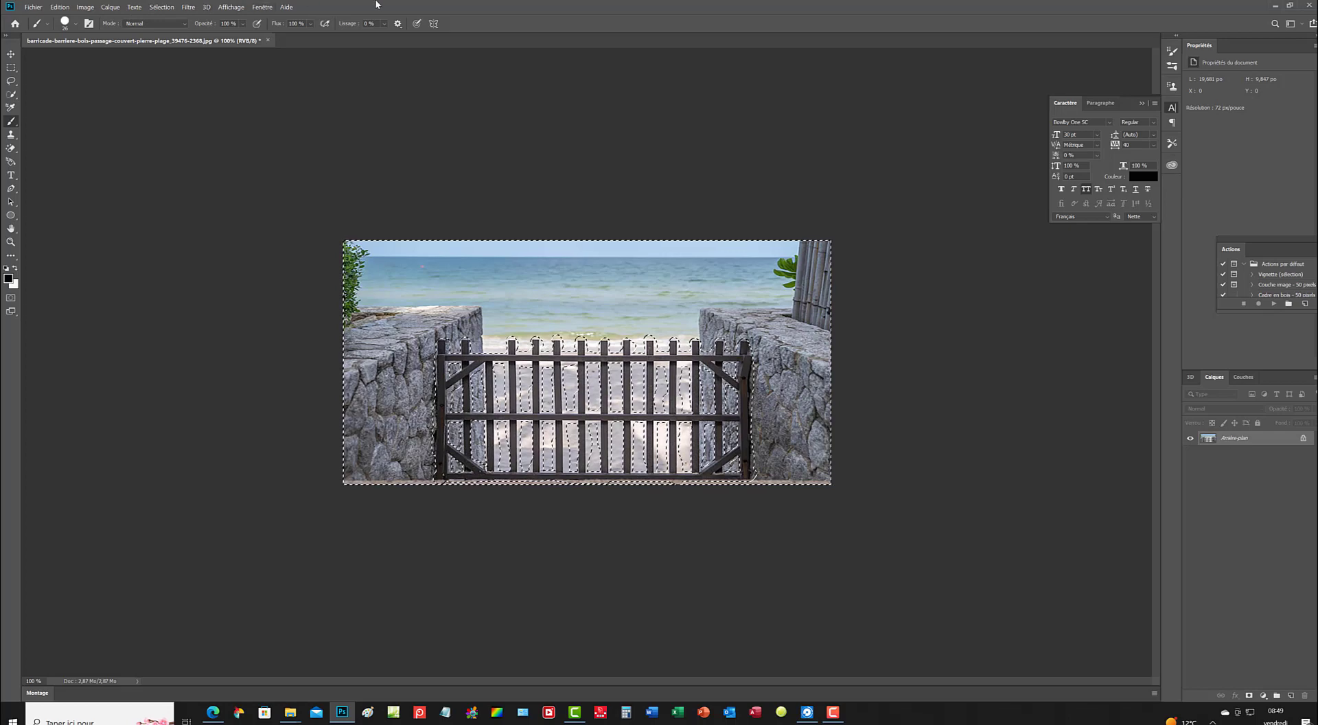
left_click(158, 9)
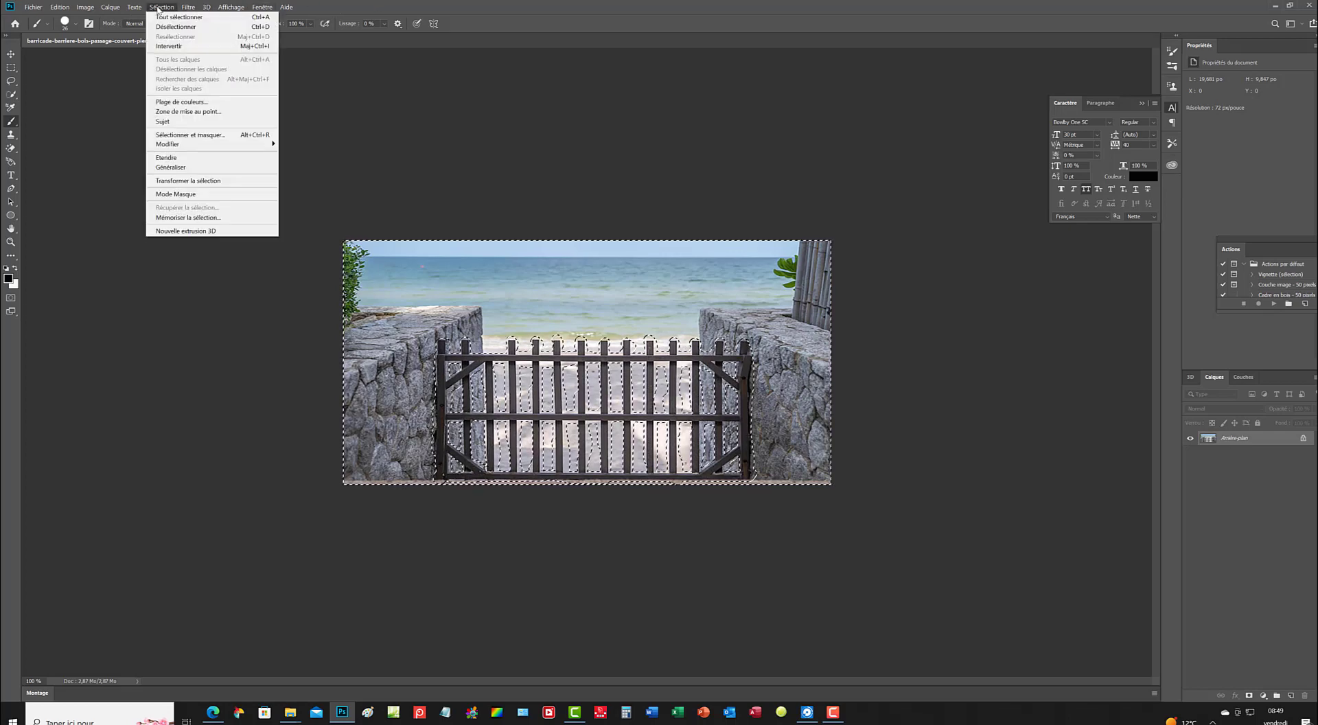
left_click(178, 48)
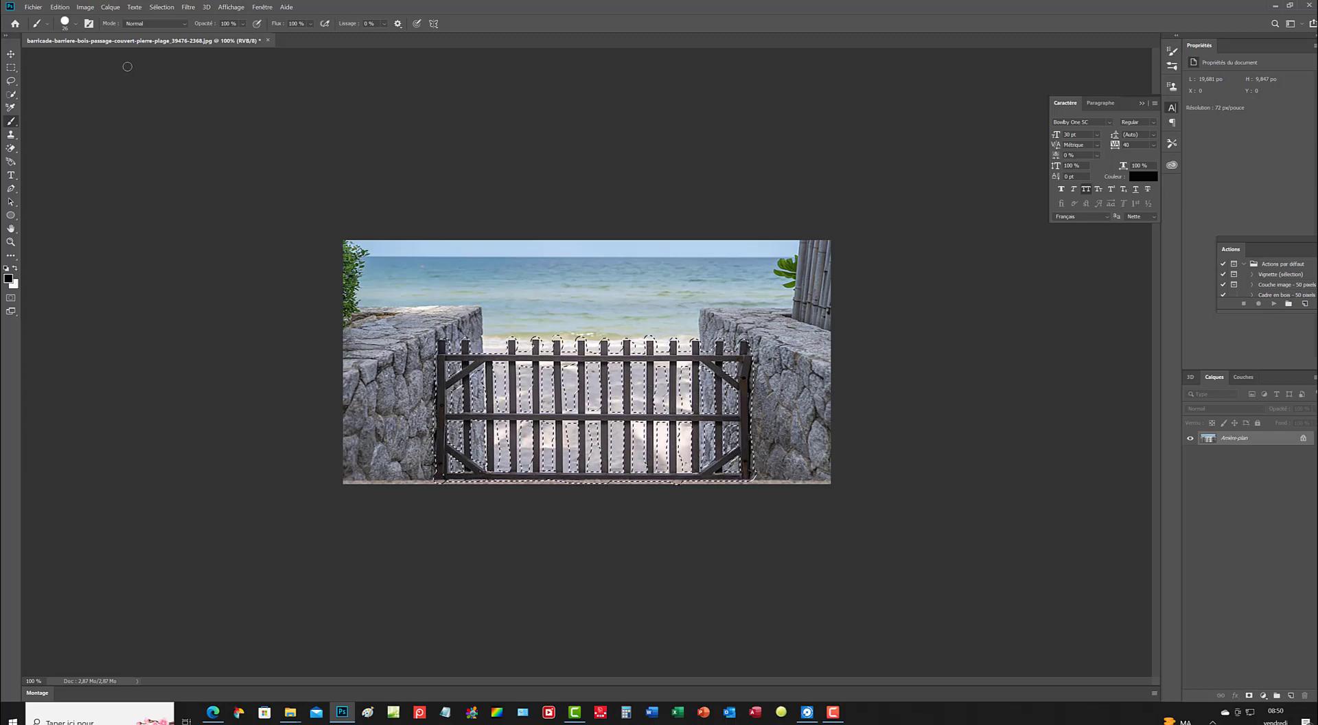
- Fill the gate selection with Contenu pris en compte (Content-Aware), keeping color adaptation on, and clear the selection
left_click(10, 69)
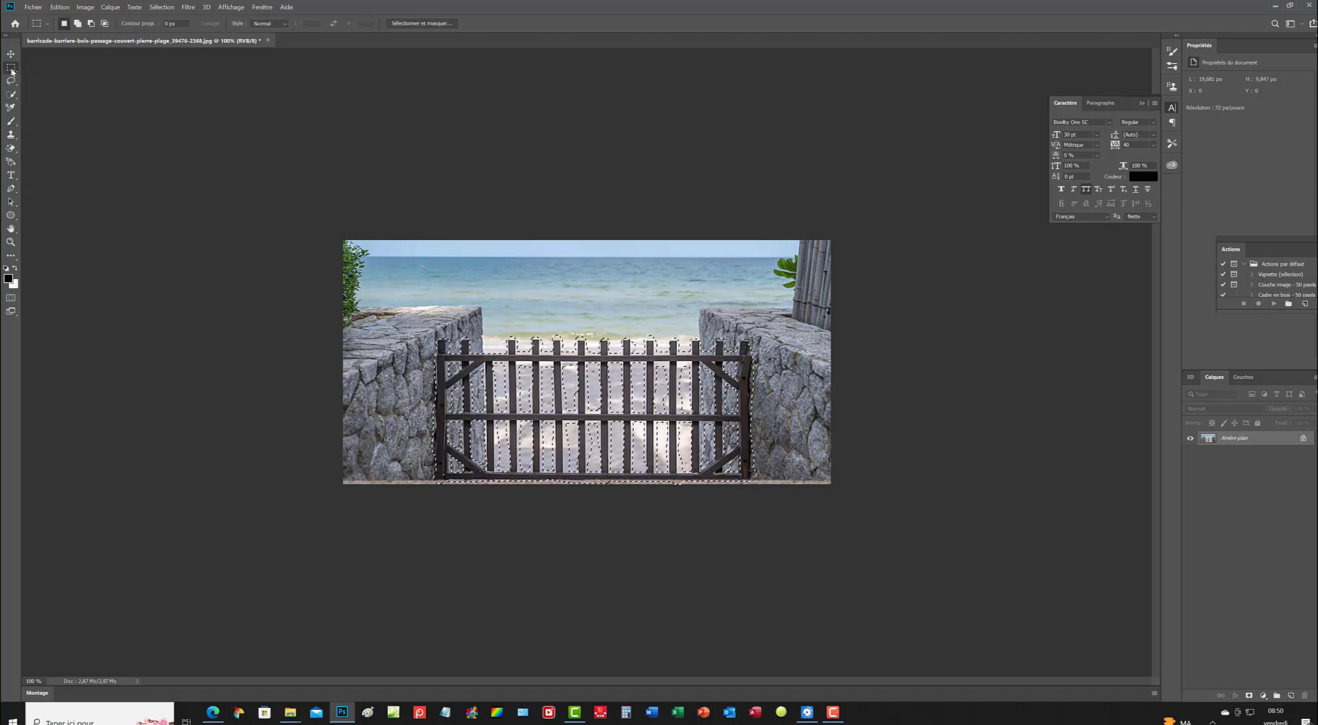
right_click(480, 218)
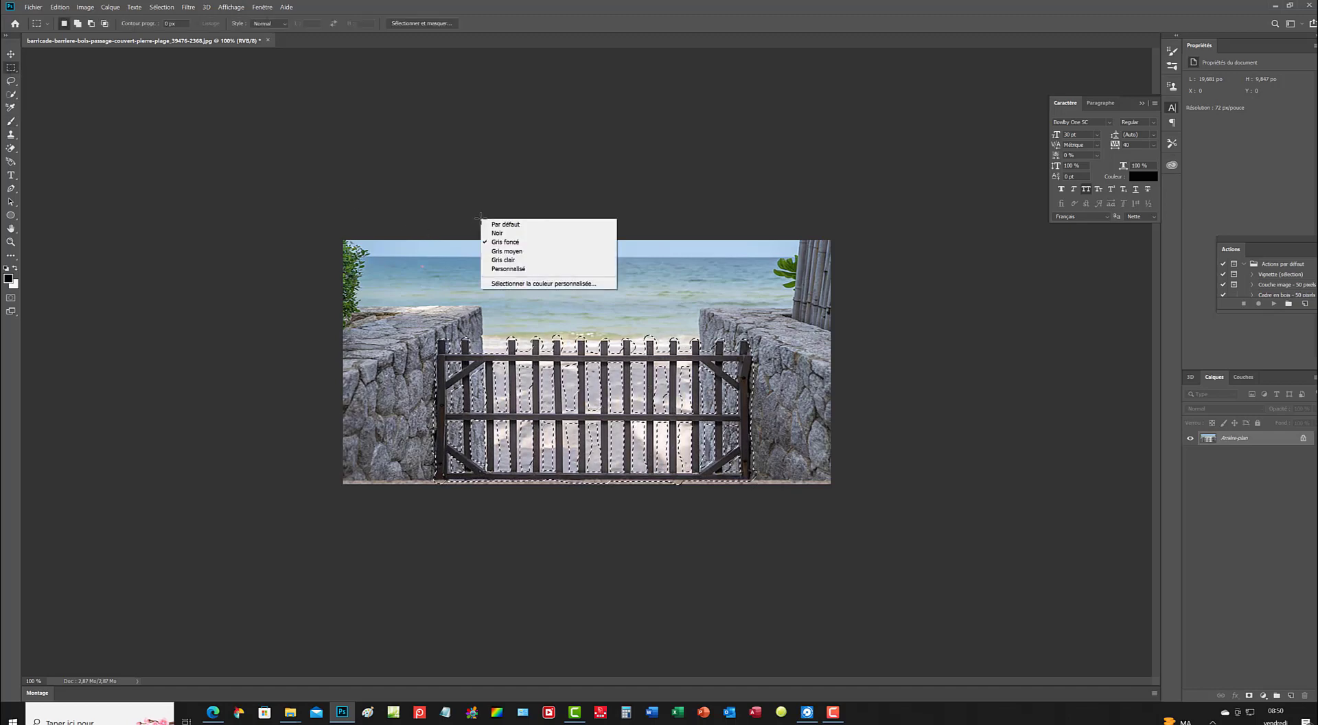
right_click(433, 314)
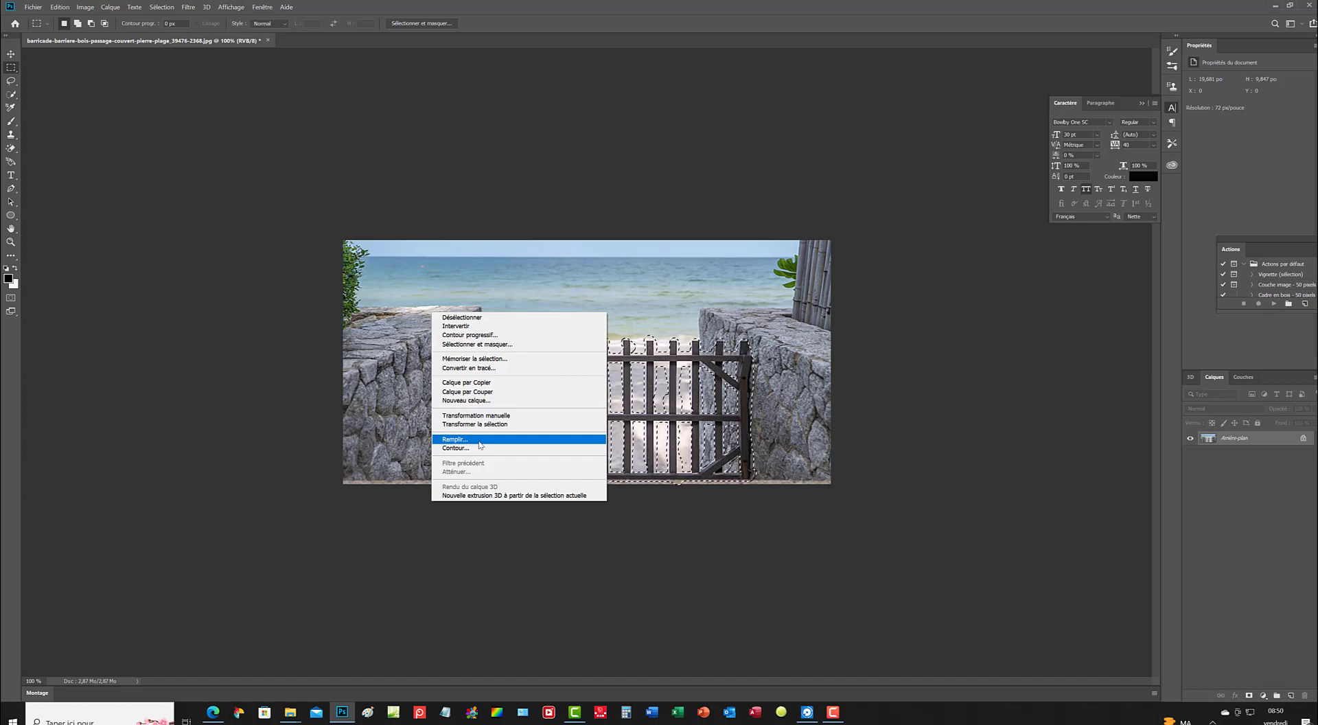
left_click(480, 443)
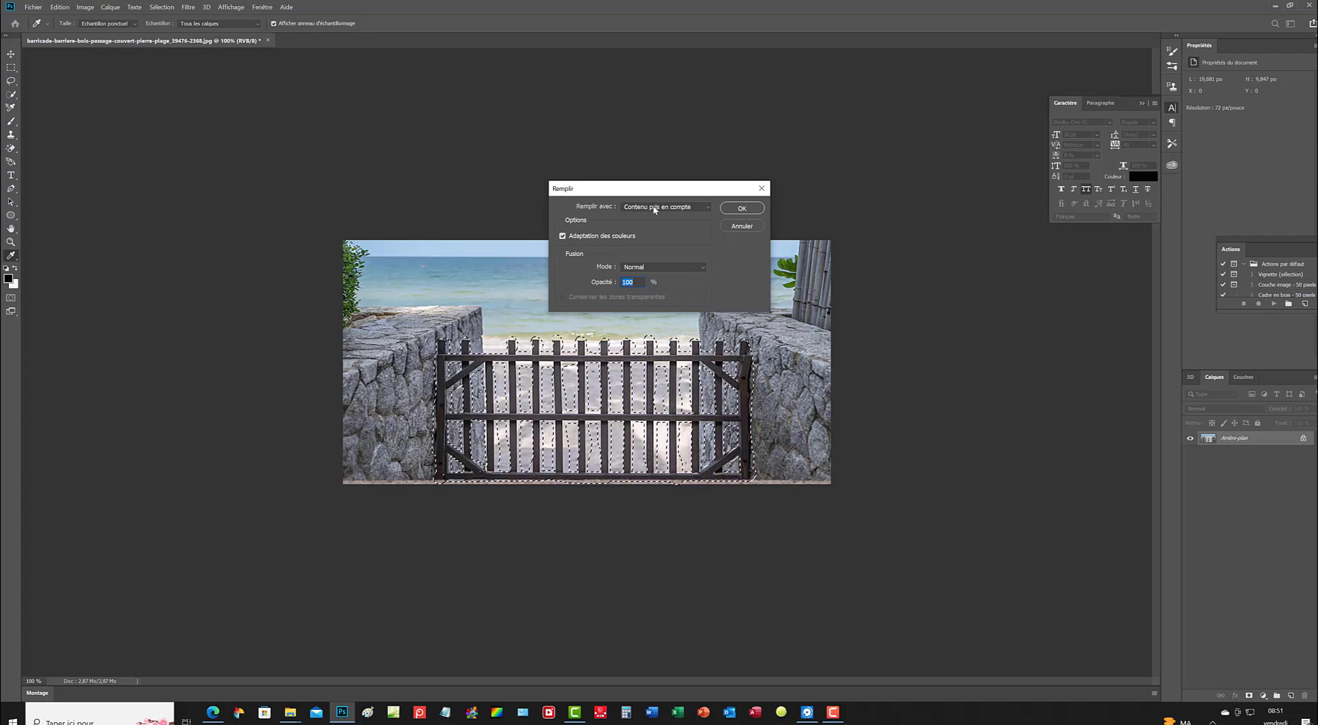
left_click(703, 208)
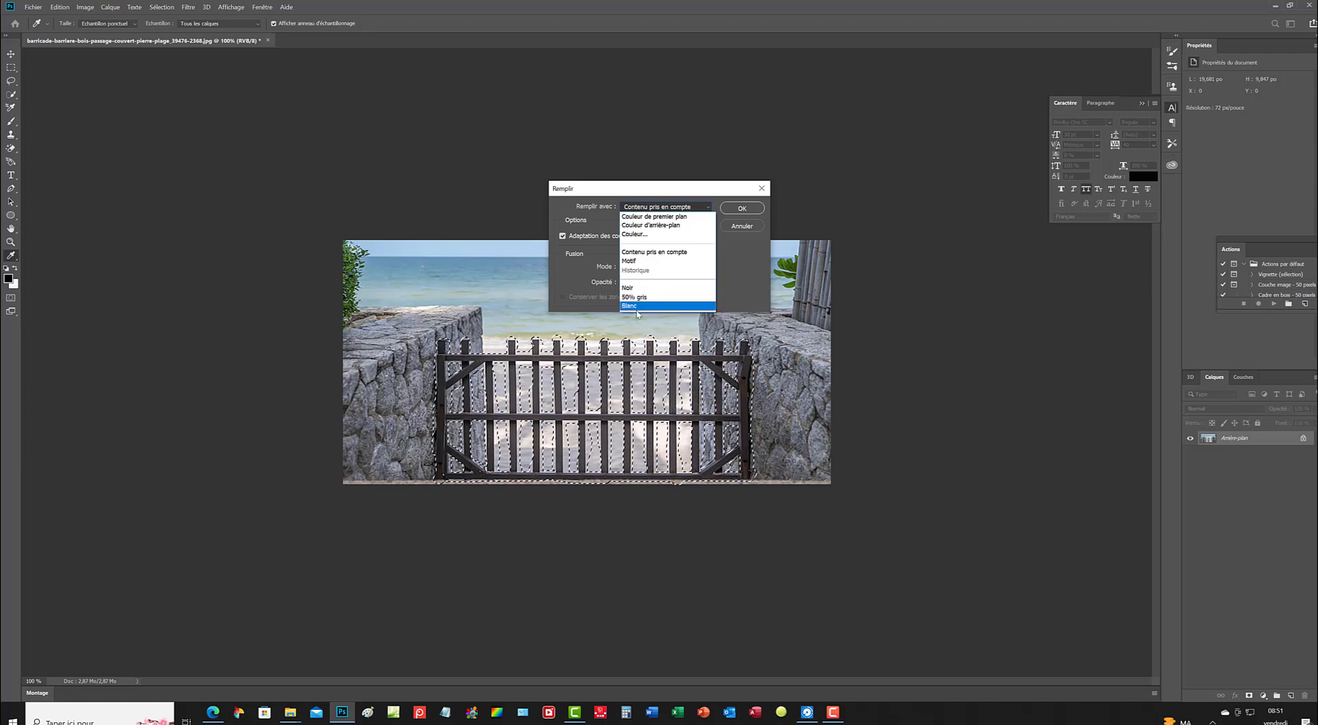
left_click(660, 252)
left_click(750, 209)
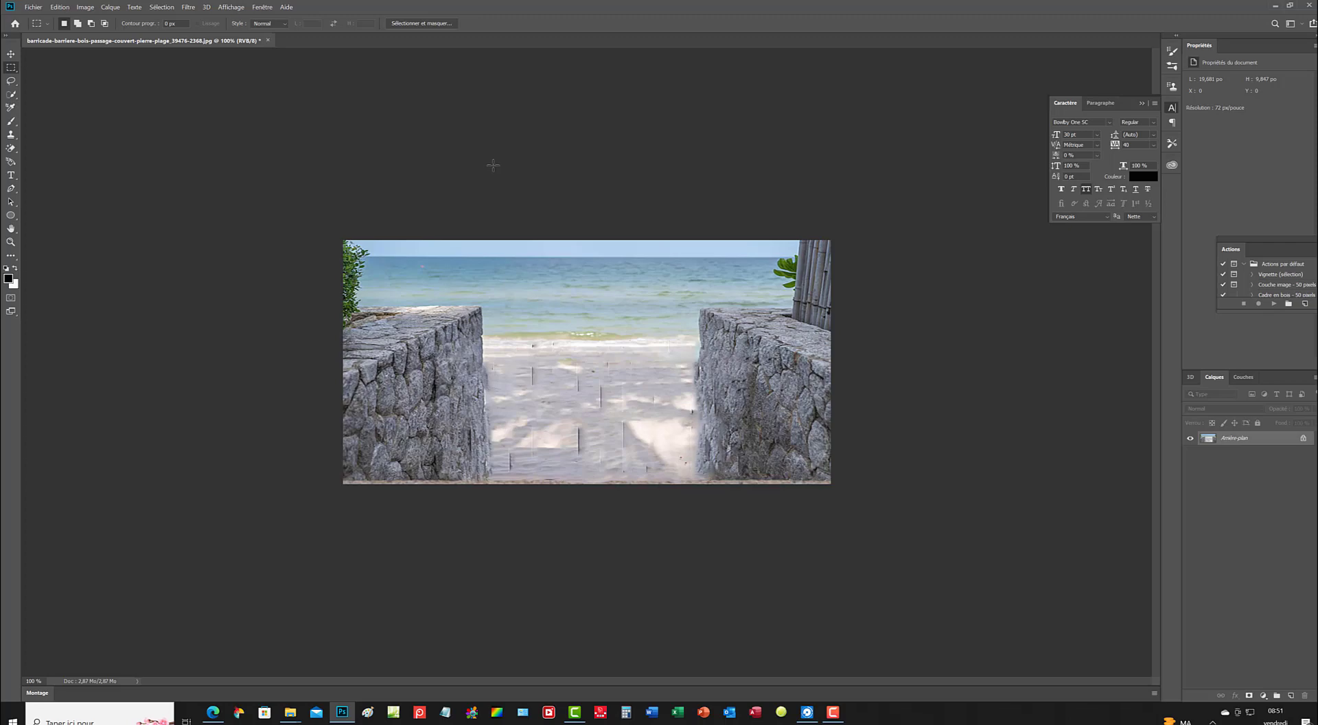
- Remove the leftover gate lines and specks from the sand between the walls with the Spot Healing Brush
key("j")
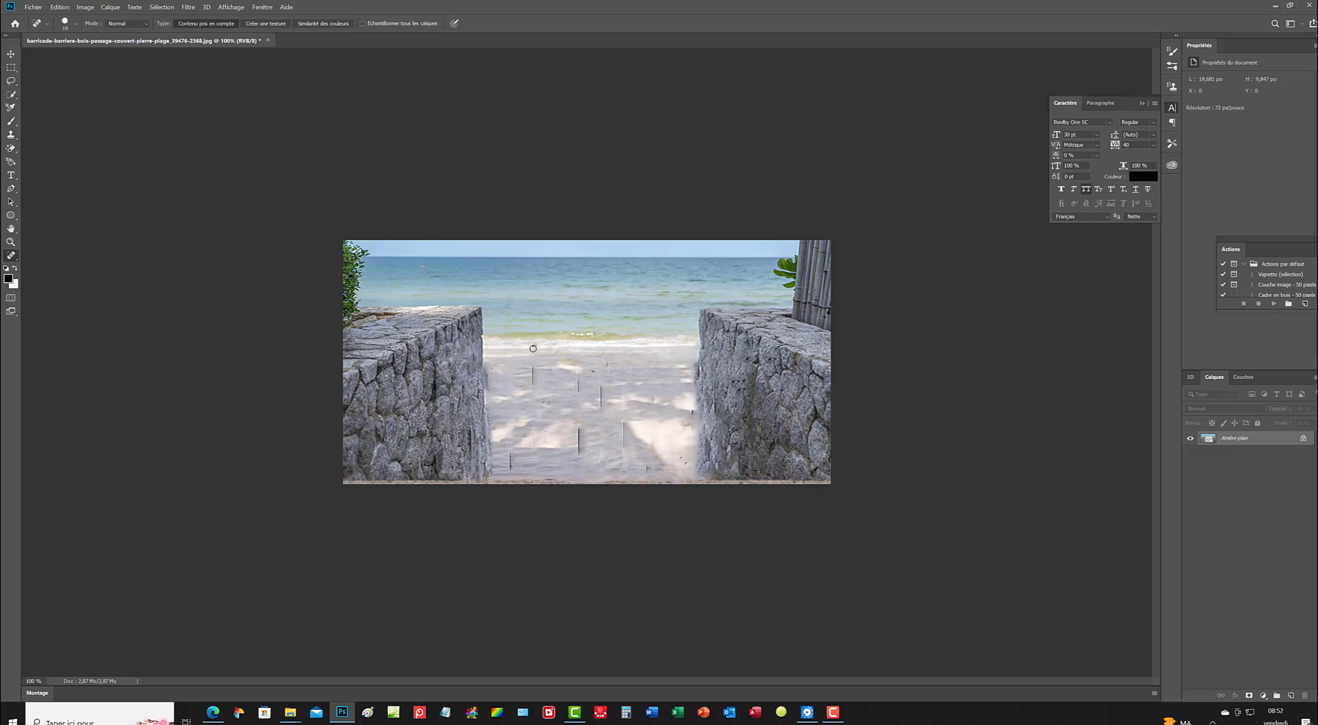
left_click_drag(533, 346, 531, 392)
left_click_drag(553, 343, 554, 383)
mouse_move(553, 341)
left_mouse_down()
mouse_move(576, 408)
mouse_move(581, 390)
left_mouse_up()
left_click(577, 366)
left_click_drag(579, 420, 578, 455)
left_click_drag(534, 416, 533, 454)
left_click_drag(538, 364, 508, 474)
left_click_drag(600, 375, 600, 410)
mouse_move(608, 360)
left_mouse_down()
mouse_move(604, 388)
mouse_move(592, 373)
mouse_move(594, 386)
mouse_move(556, 410)
mouse_move(622, 432)
mouse_move(619, 463)
mouse_move(623, 431)
mouse_move(603, 465)
left_mouse_up()
left_click_drag(624, 377, 620, 424)
left_click_drag(631, 361, 627, 384)
mouse_move(670, 338)
left_mouse_down()
mouse_move(646, 467)
mouse_move(650, 480)
mouse_move(687, 468)
left_mouse_up()
mouse_move(693, 401)
left_mouse_down()
mouse_move(688, 439)
mouse_move(691, 409)
mouse_move(688, 463)
mouse_move(646, 468)
left_mouse_up()
mouse_move(631, 464)
left_mouse_down()
mouse_move(599, 467)
mouse_move(627, 473)
mouse_move(611, 459)
mouse_move(629, 459)
mouse_move(583, 422)
left_mouse_up()
left_click_drag(554, 361, 595, 363)
mouse_move(553, 364)
left_mouse_down()
mouse_move(533, 390)
mouse_move(493, 367)
mouse_move(493, 379)
left_mouse_up()
mouse_move(547, 478)
left_mouse_down()
mouse_move(561, 464)
mouse_move(620, 459)
left_mouse_up()
left_click(571, 476)
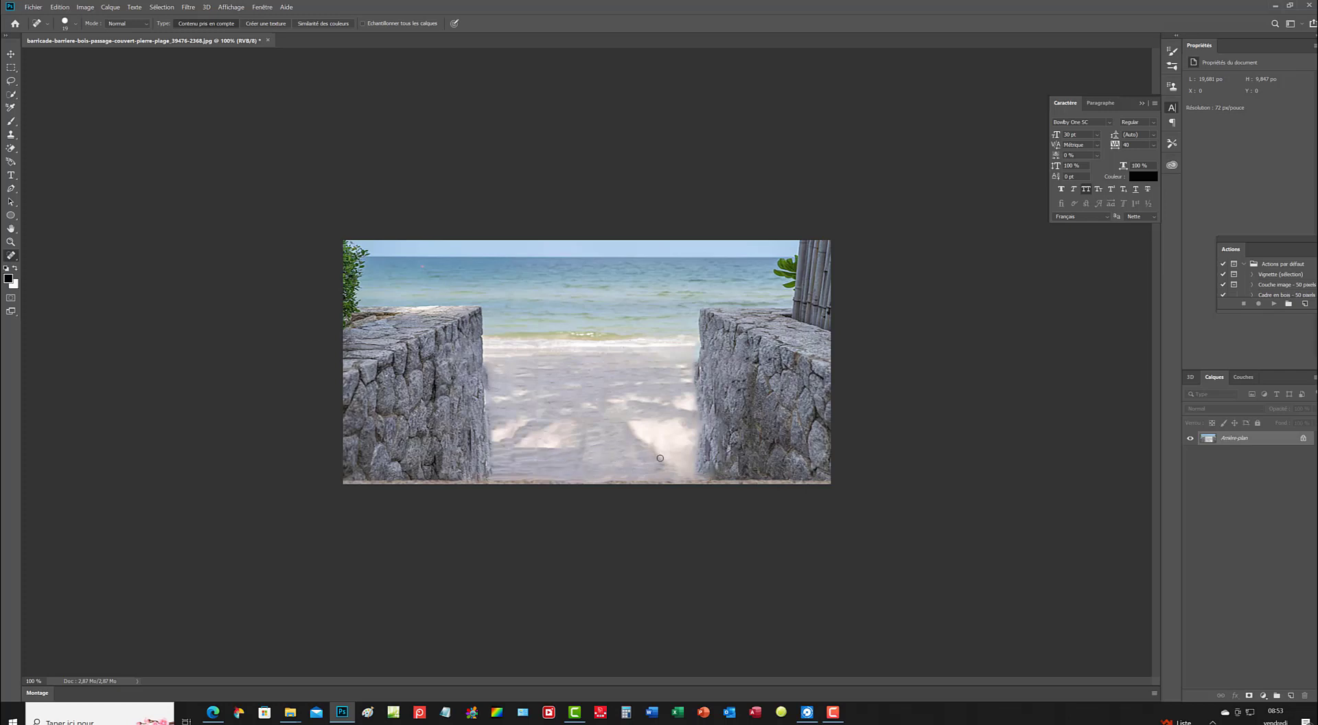